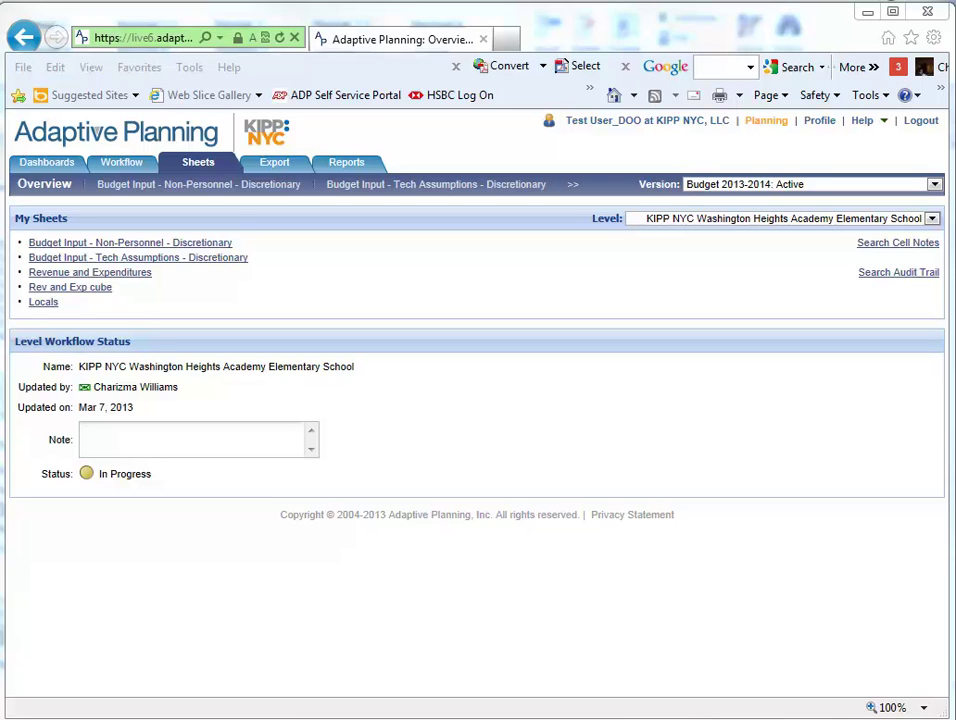
- Open the Budget Input - Non-Personnel - Discretionary sheet and switch its level to WH-Elementary General
left_click(207, 195)
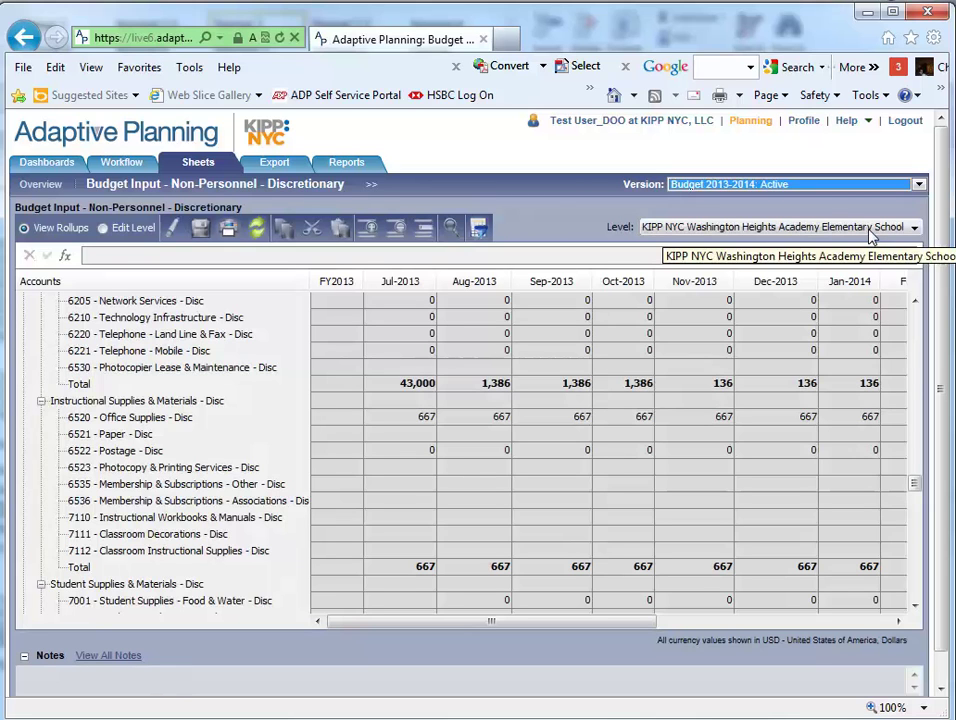
left_click(871, 230)
left_click(759, 286)
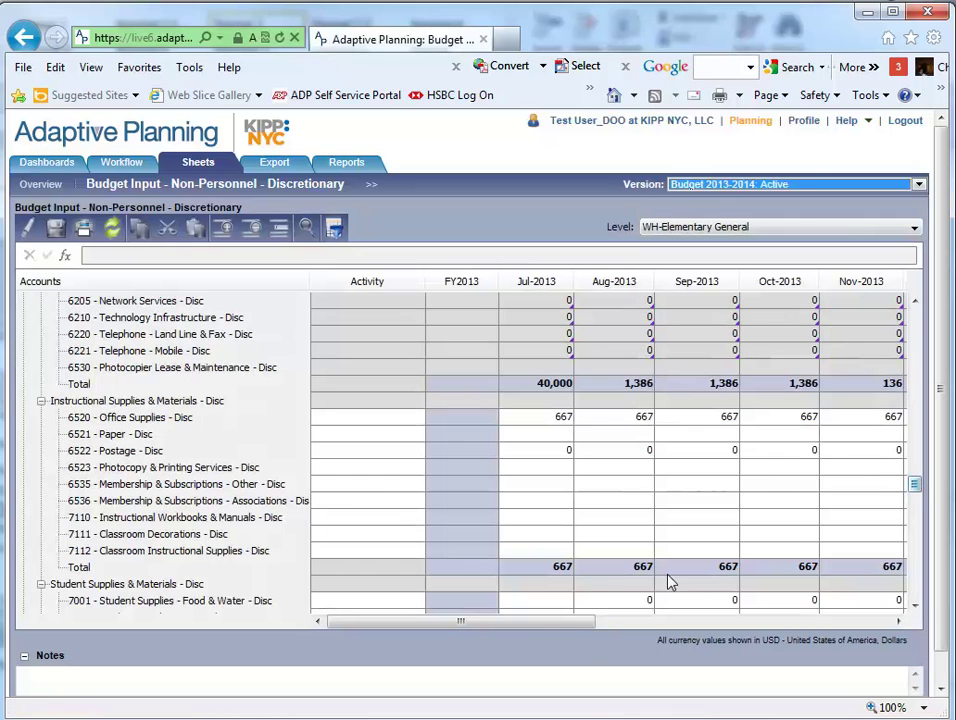
- Enter the formula =2*50 in the Sep-2013 cell of 8614 - Staff Meetings - Disc
left_click_drag(572, 629, 666, 634)
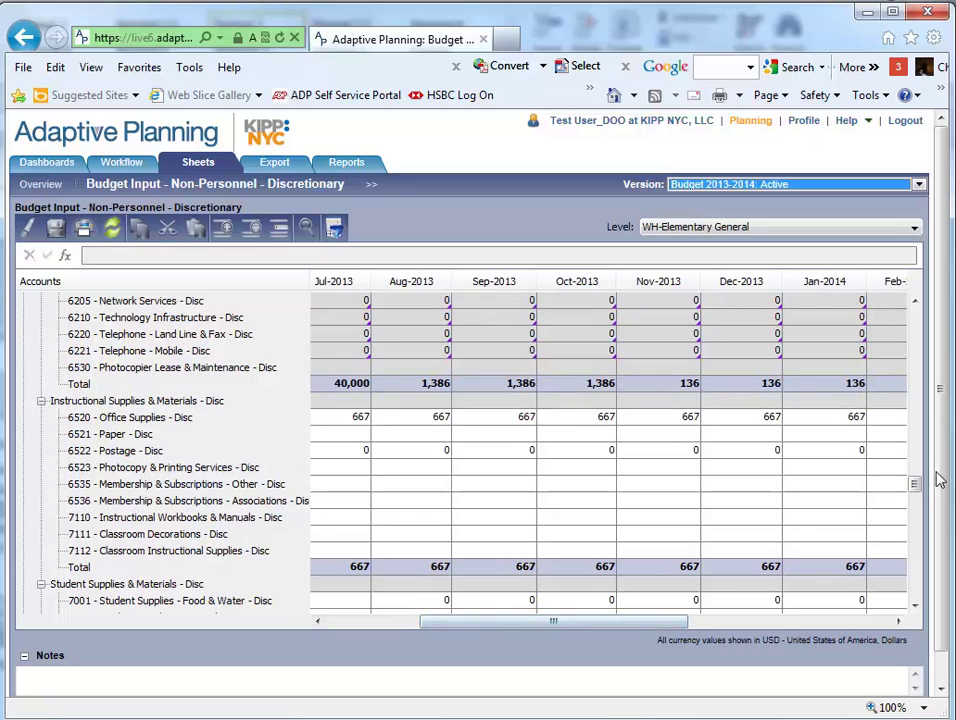
left_click_drag(914, 485, 915, 553)
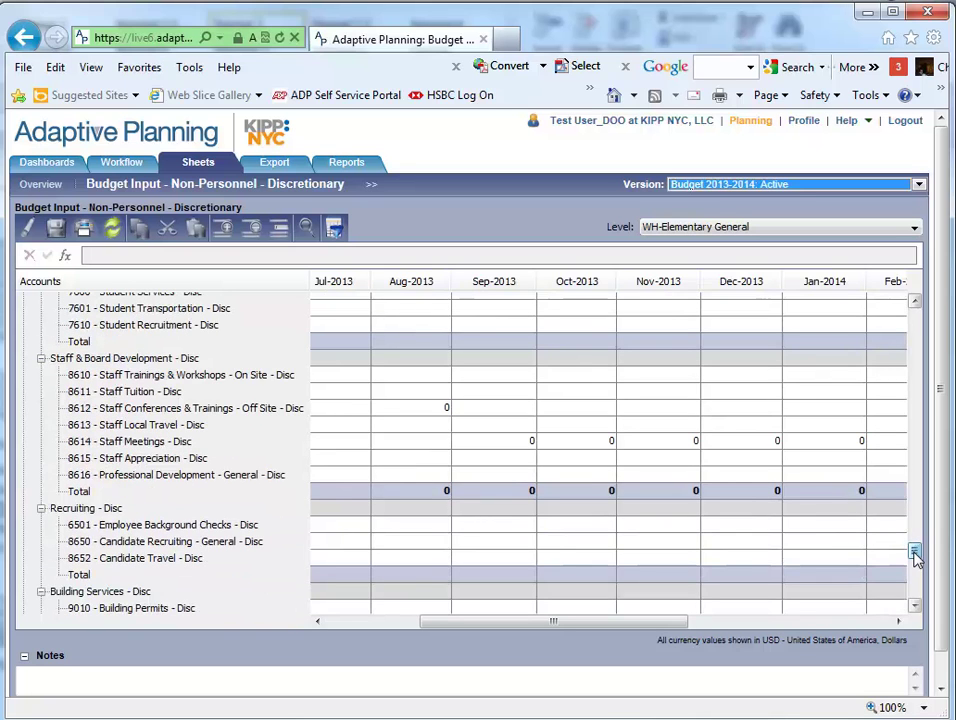
left_click(508, 455)
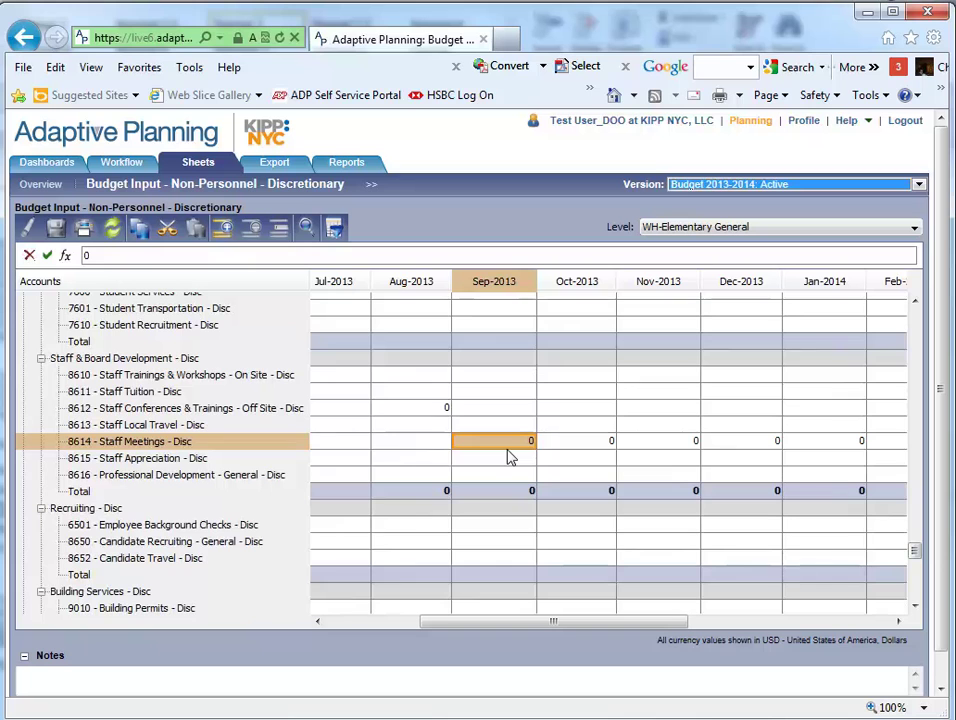
type("=2")
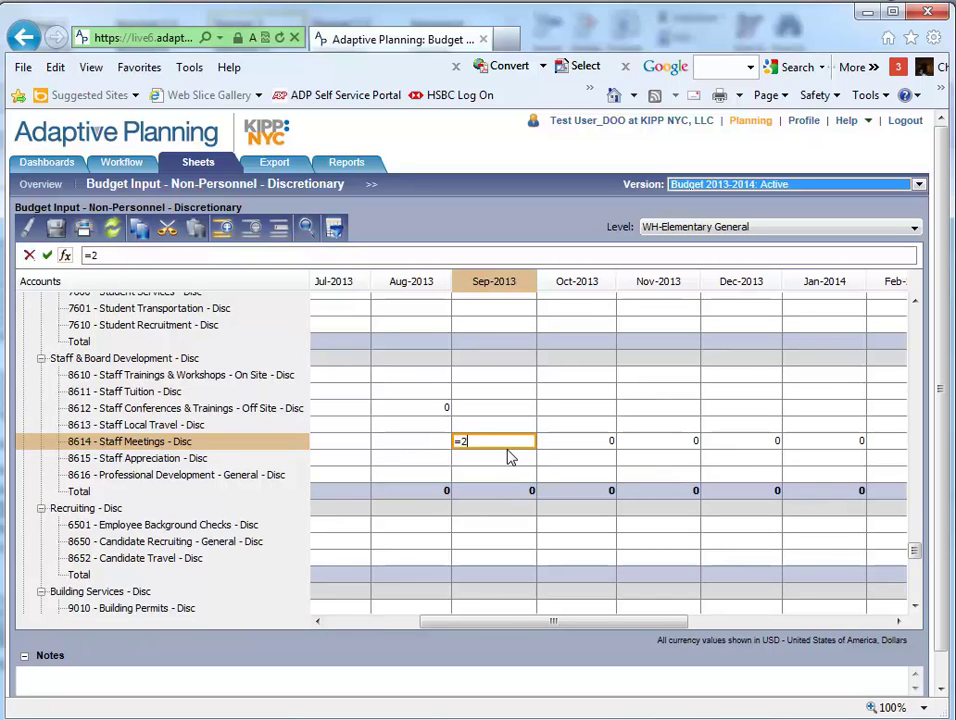
type("*50")
key("Return")
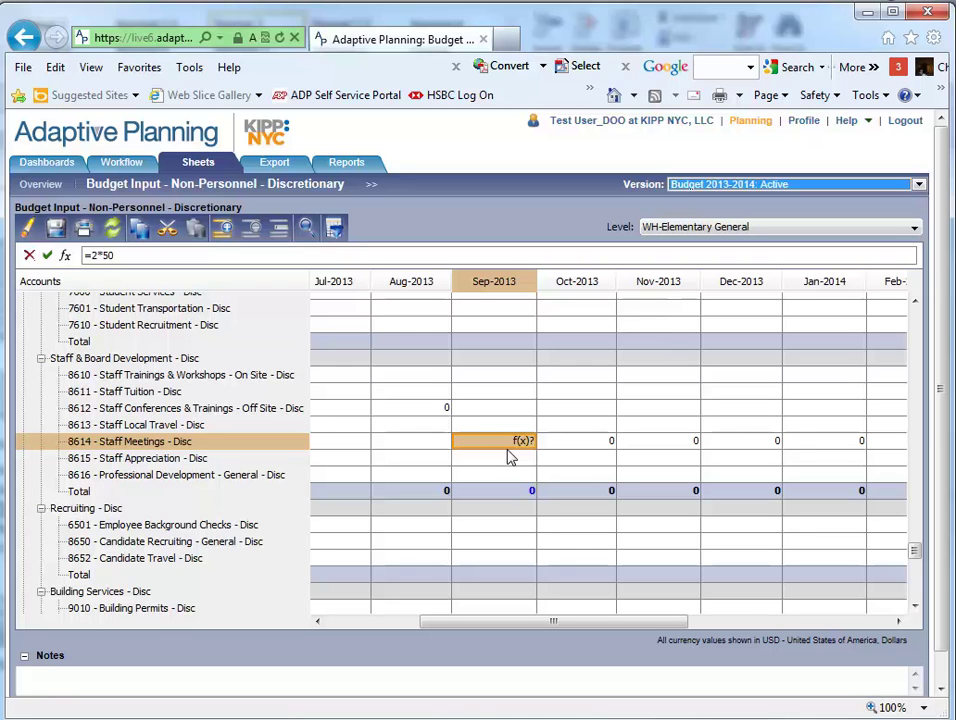
- Copy the Sep-2013 Staff Meetings formula =2*50 forward to the end of the year and save the sheet
right_click(514, 444)
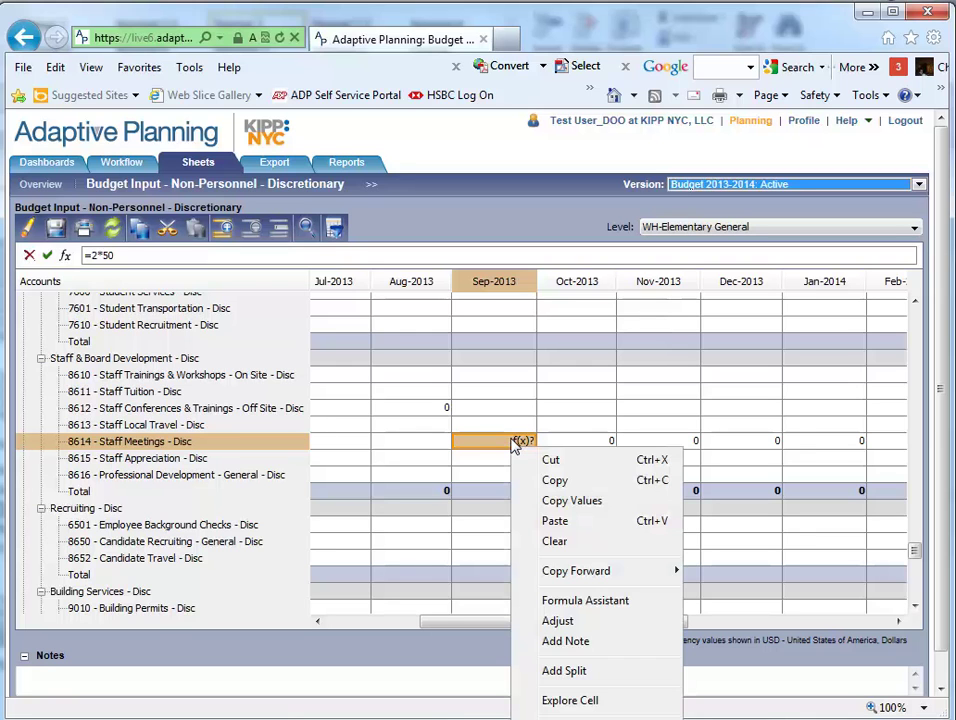
mouse_move(660, 570)
left_click(740, 571)
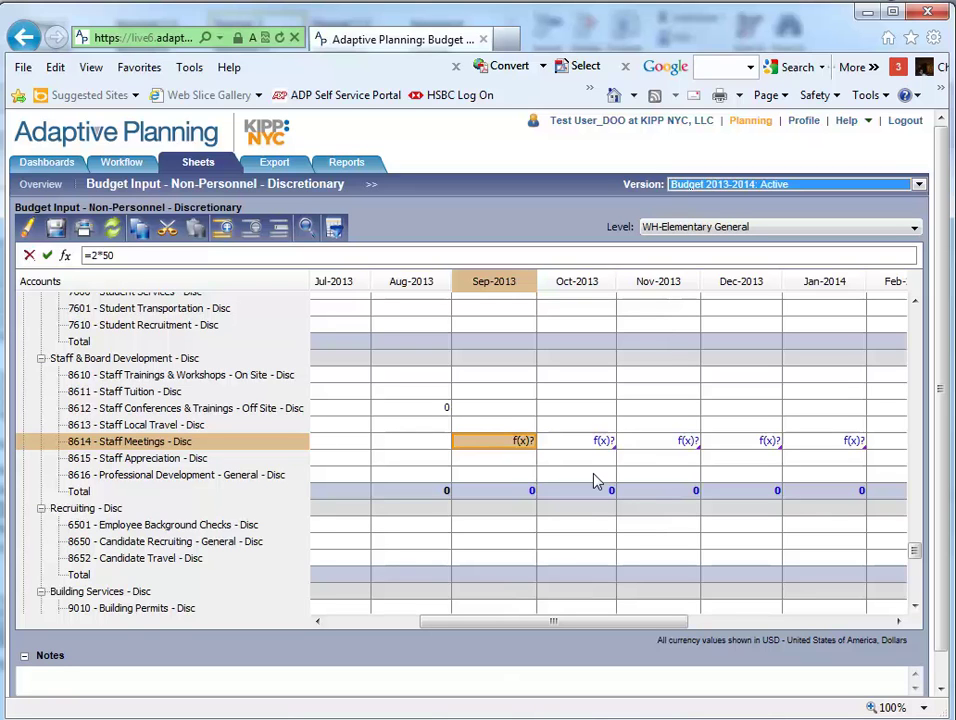
left_click(62, 237)
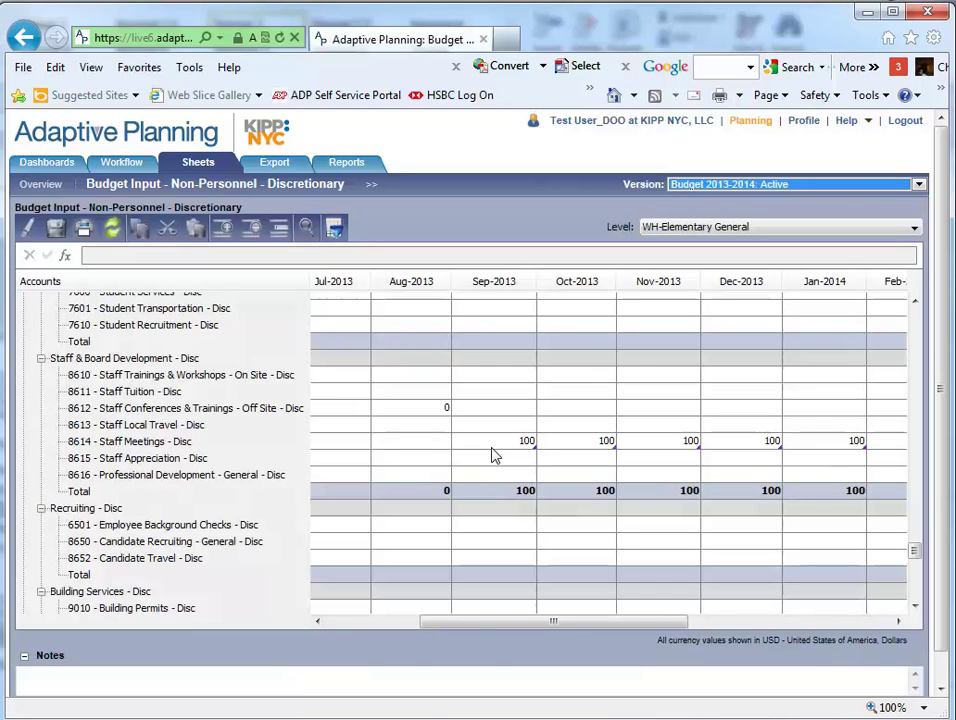
- Set the Sep-2013 Staff Meetings formula to 5 times the FT and PTS Headcount account, =5*ACCT.FT_PTS_Headcount_custom
mouse_move(530, 633)
left_mouse_down()
mouse_move(795, 630)
mouse_move(512, 634)
mouse_move(531, 632)
mouse_move(520, 637)
left_mouse_up()
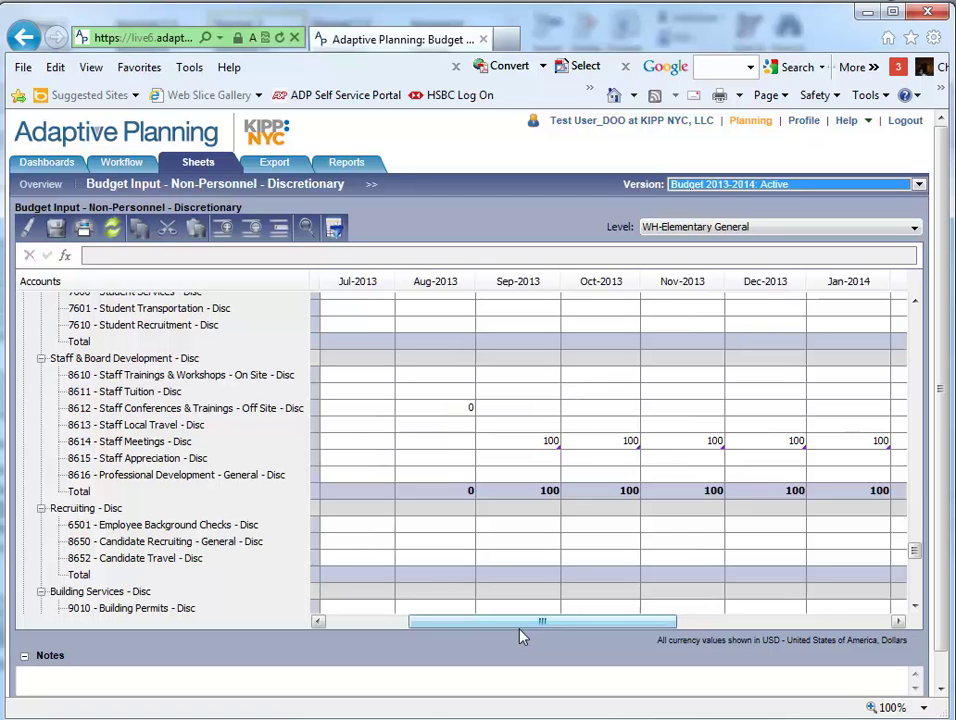
left_click(530, 451)
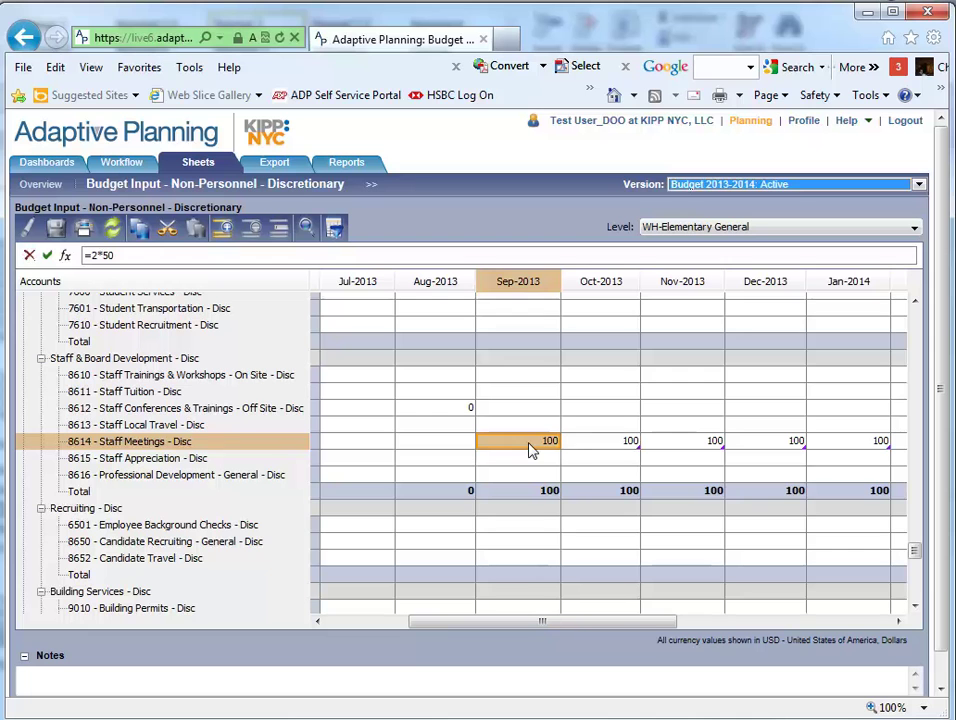
type("=5*")
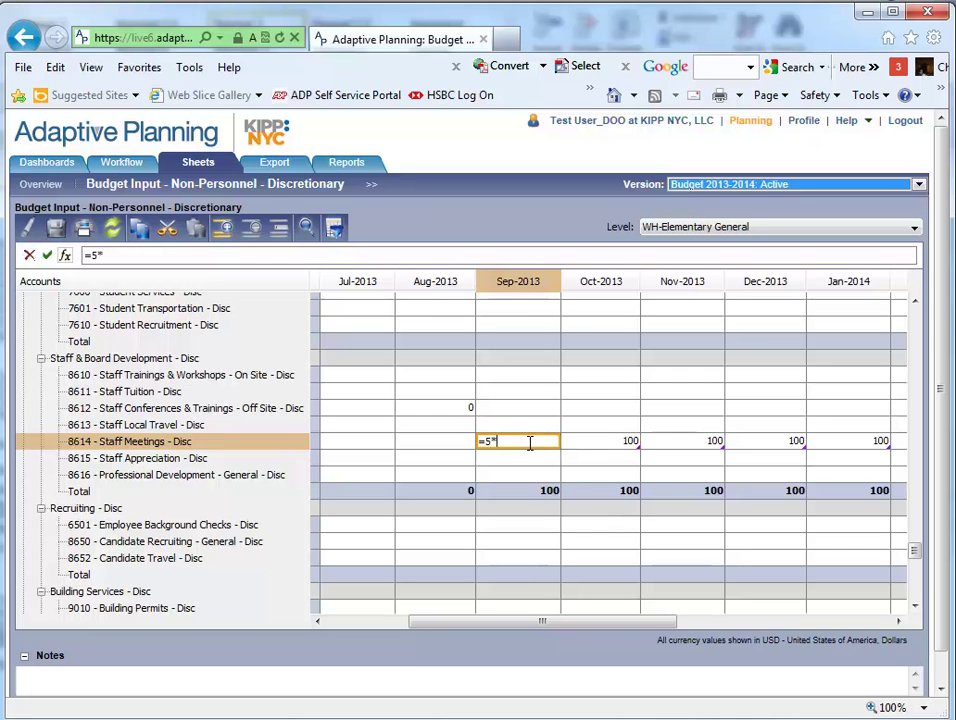
left_click_drag(913, 550, 938, 325)
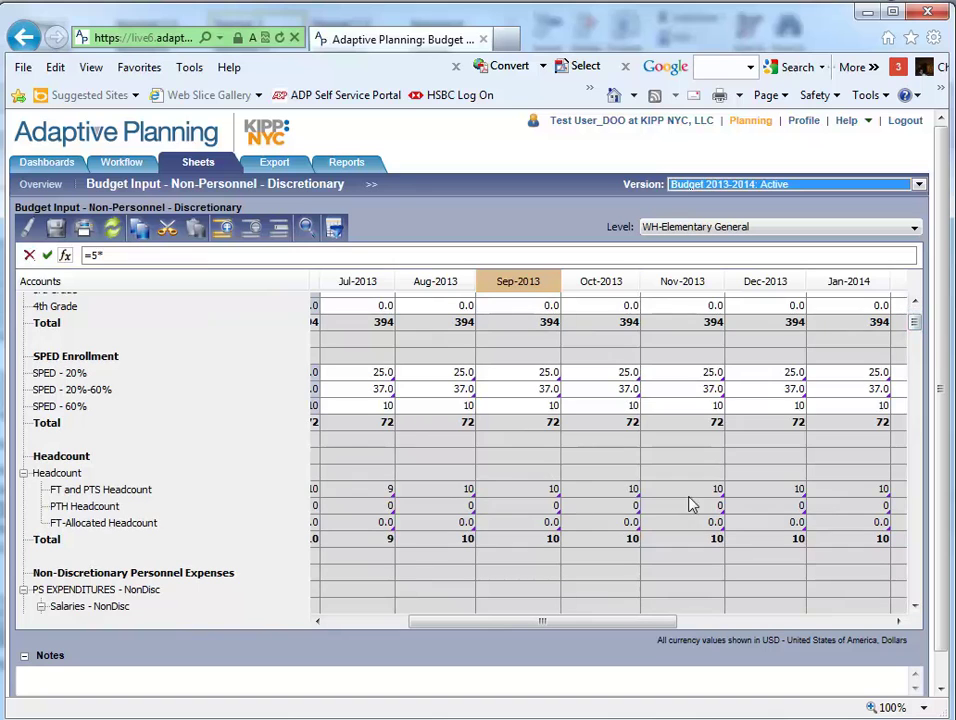
left_click(533, 497)
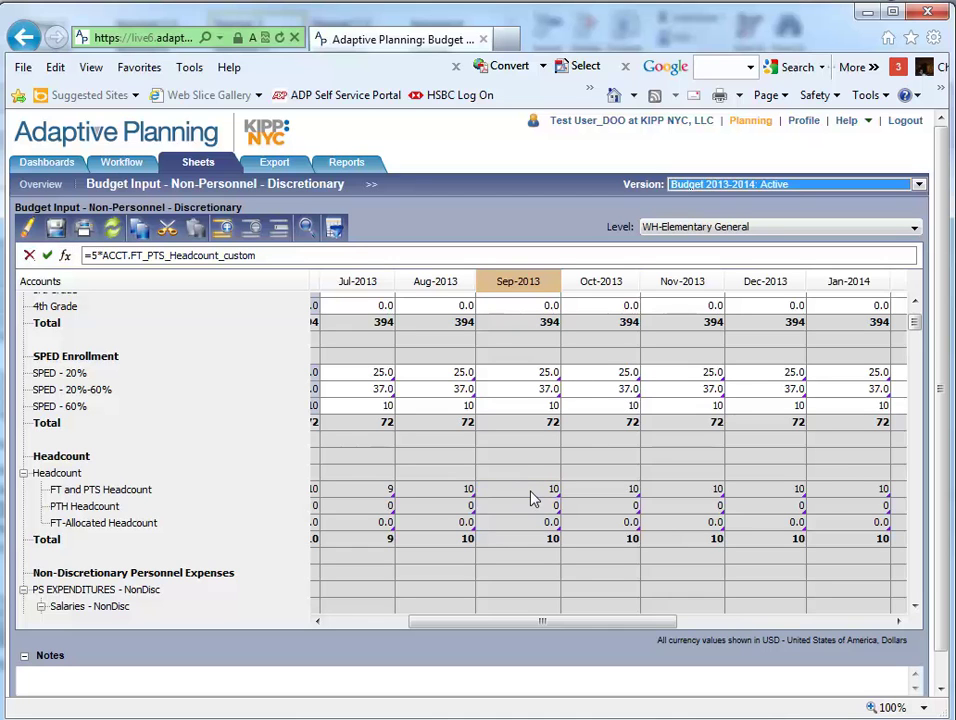
- Copy the headcount-based Sep-2013 Staff Meetings formula forward to the end of the year and save the sheet
left_click_drag(917, 332, 926, 562)
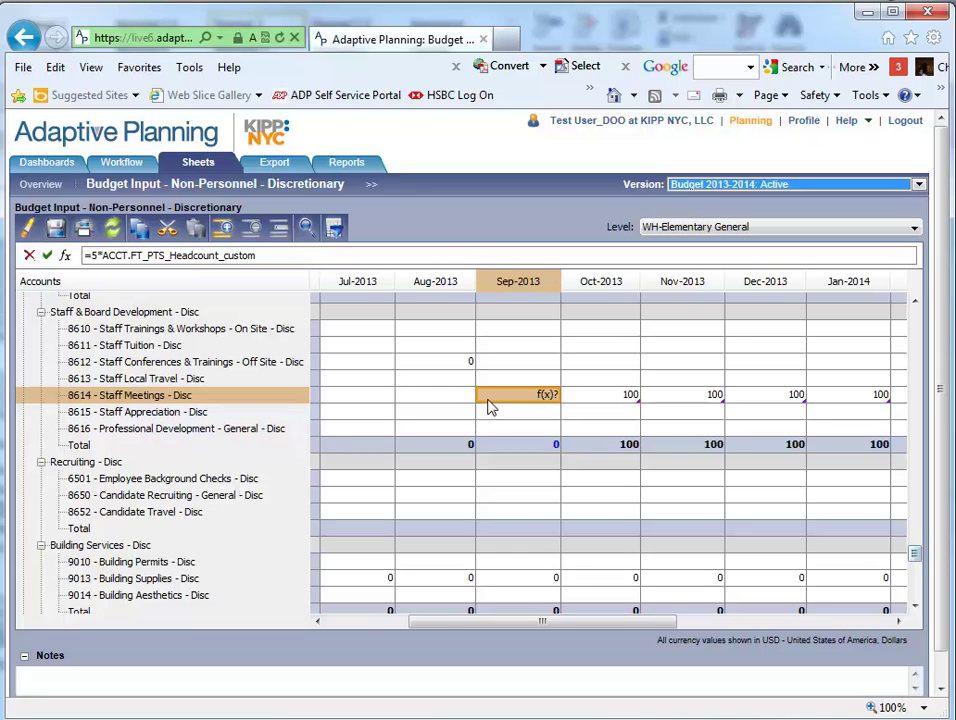
right_click(547, 398)
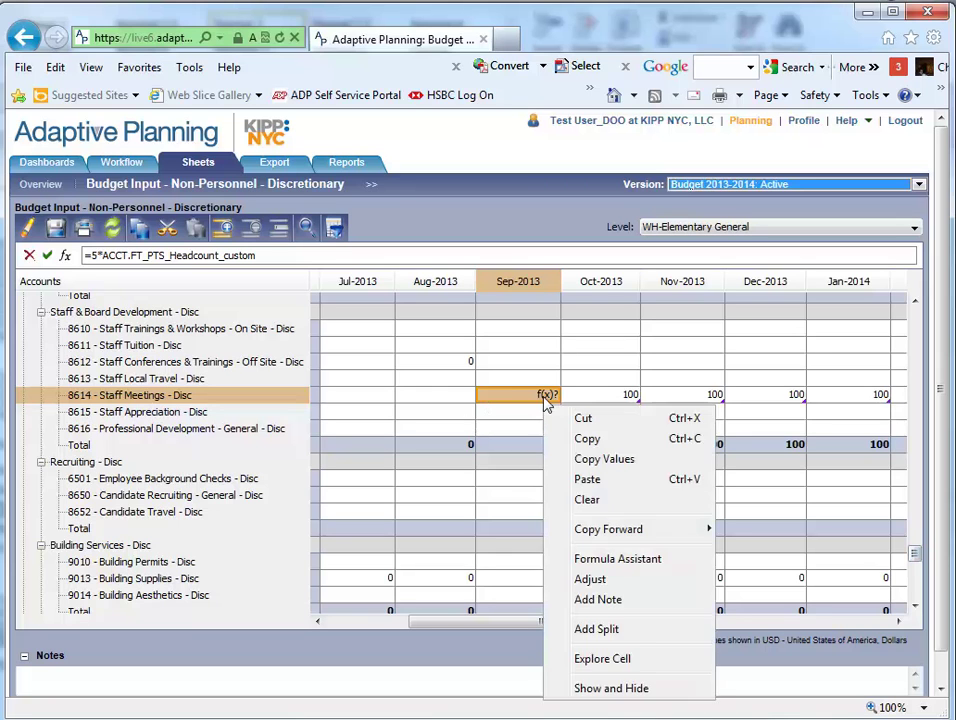
mouse_move(606, 535)
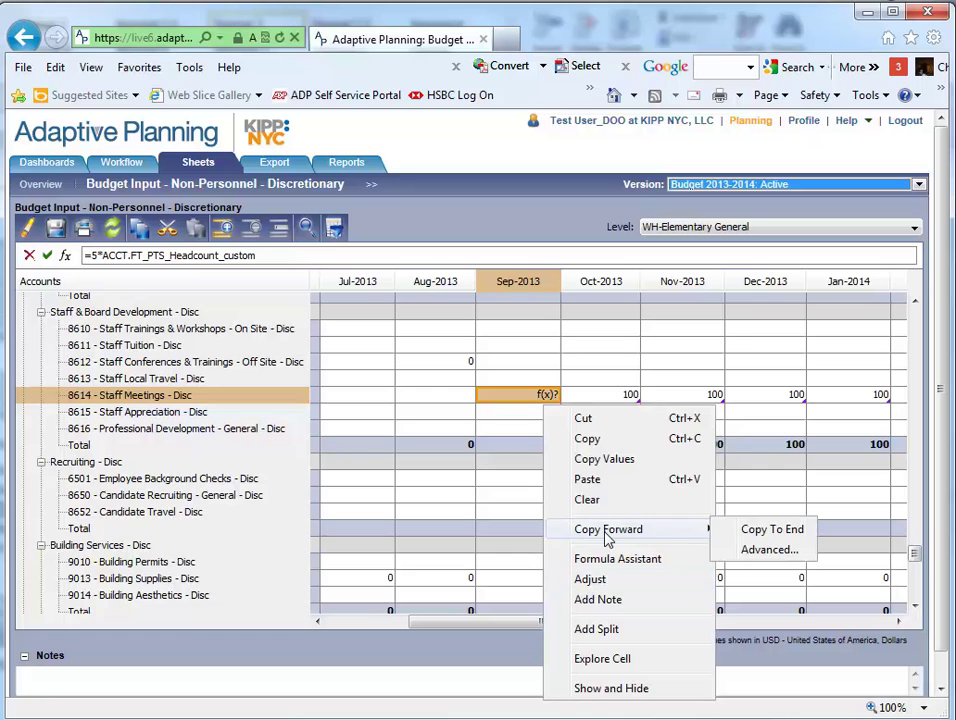
left_click(745, 535)
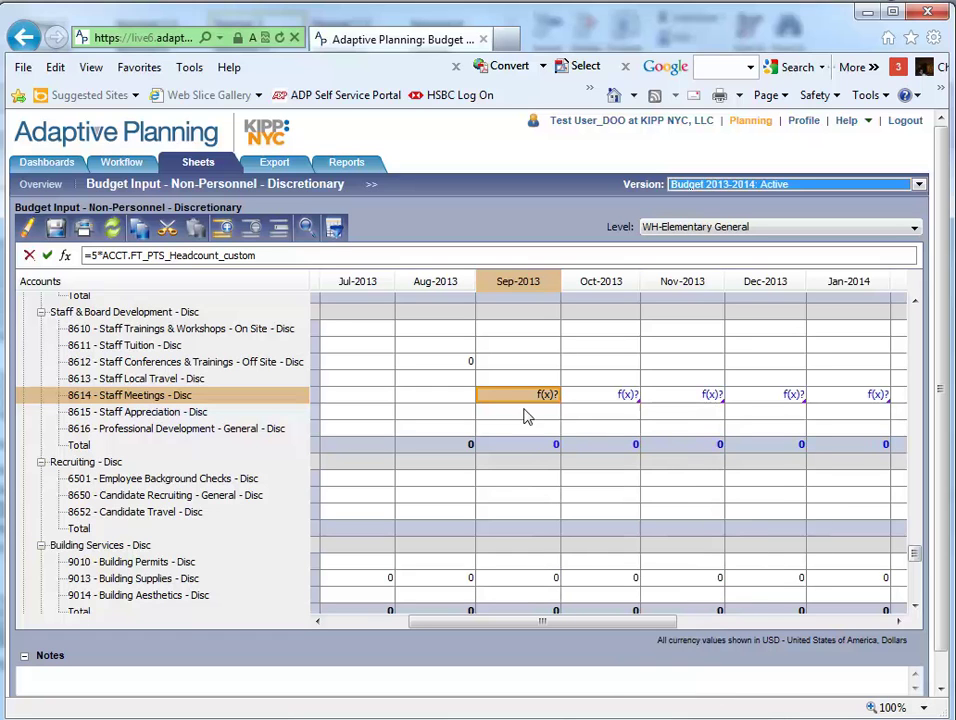
left_click(65, 240)
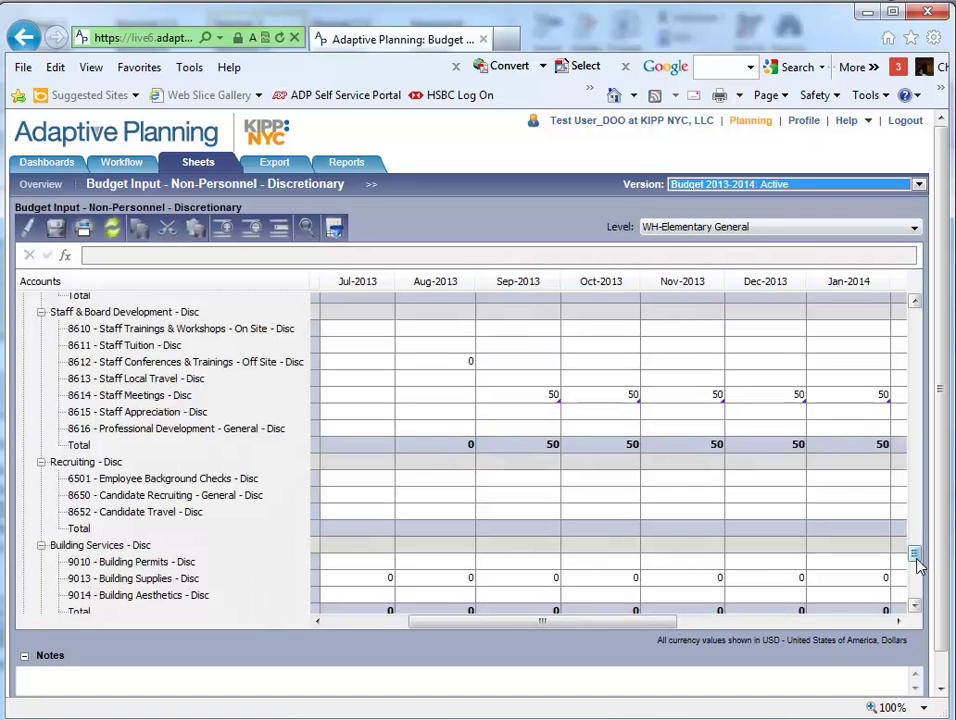
- Switch the budget sheet's level to WH-Elementary 3
left_click_drag(919, 566, 919, 565)
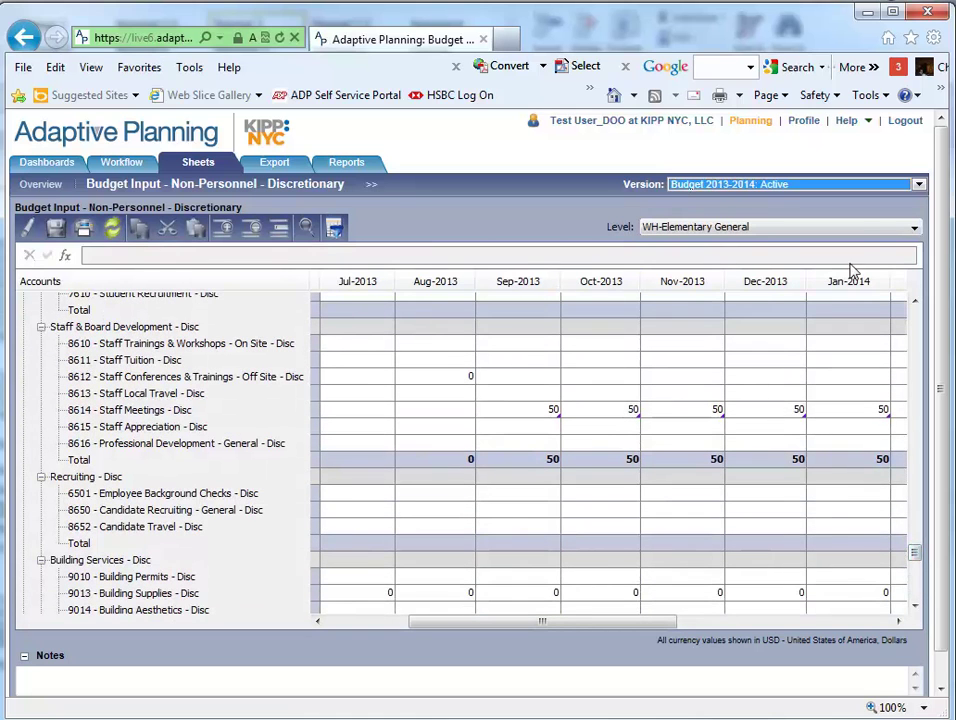
left_click(860, 230)
left_click(703, 341)
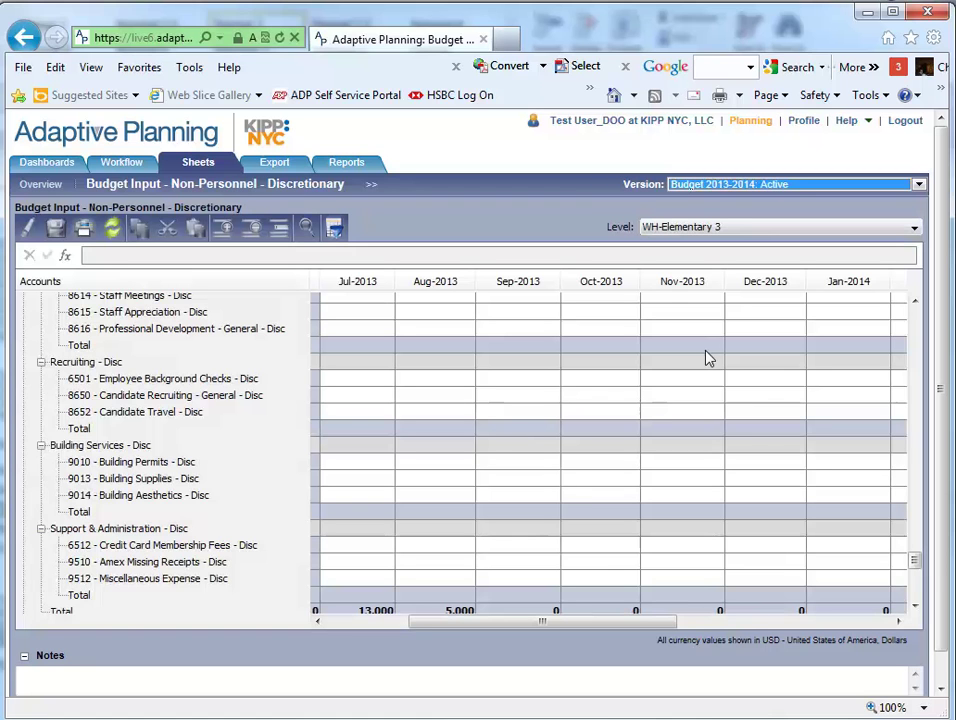
- Enter =15*.8*ACCT.Enrollment_3 in the Oct-2013 cell of 7006 - Student Supplies - Rewards - Disc, referencing the 3rd Grade enrollment
left_click_drag(913, 566, 915, 496)
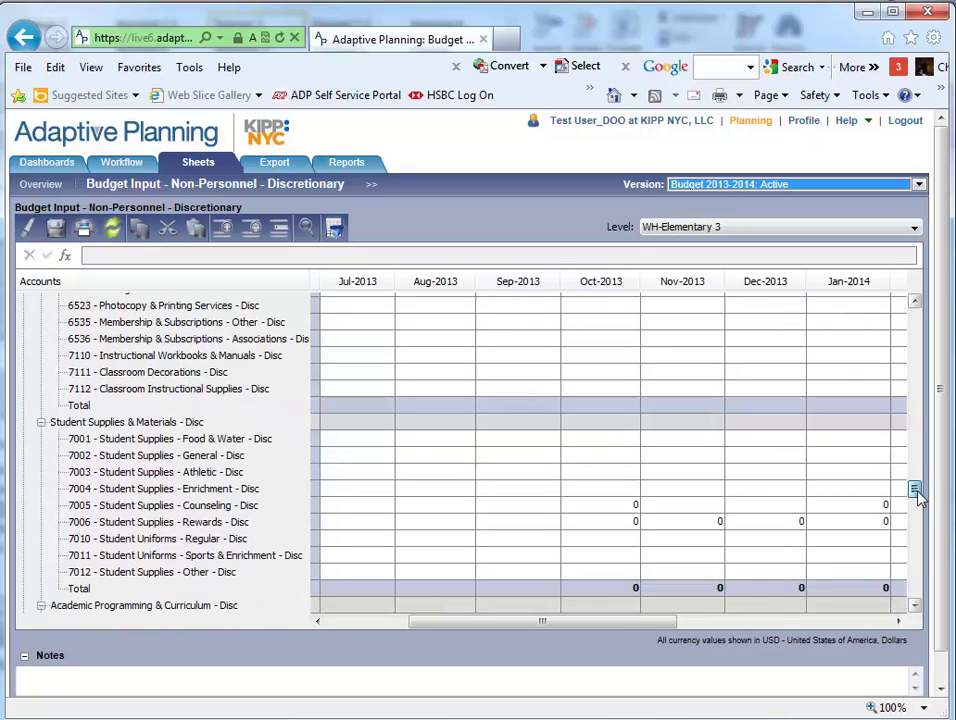
left_click(605, 527)
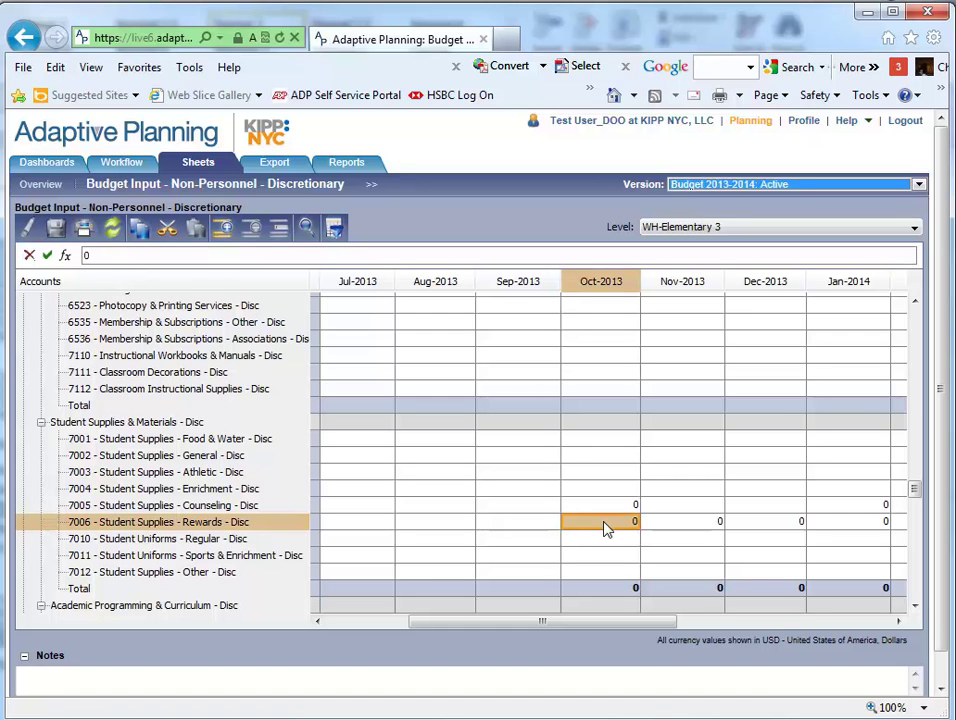
type("=15*.8*")
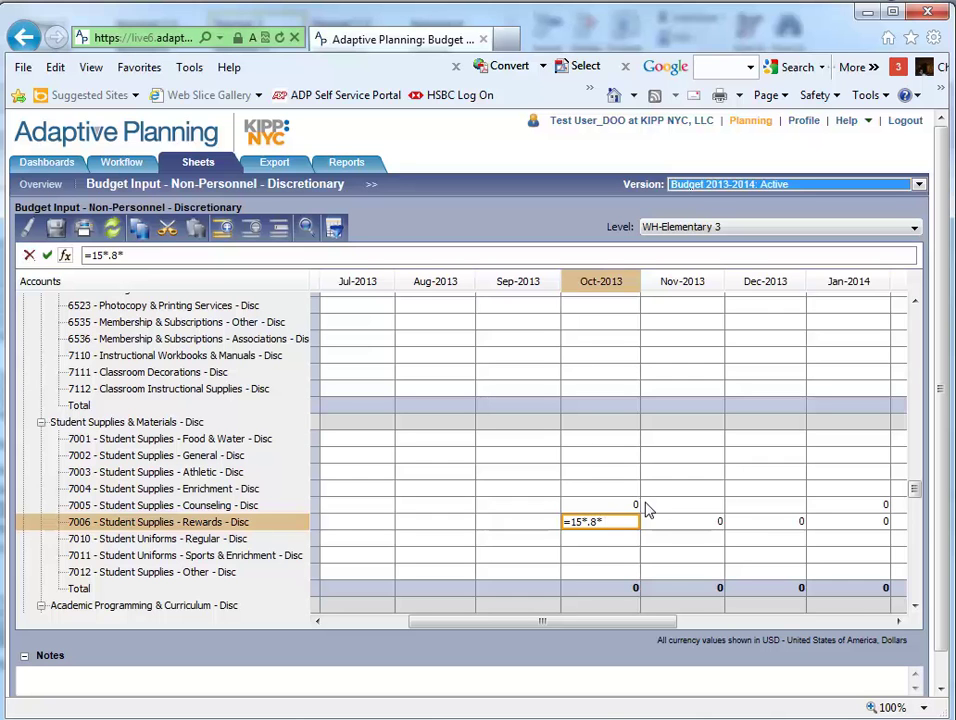
left_click_drag(917, 492, 929, 314)
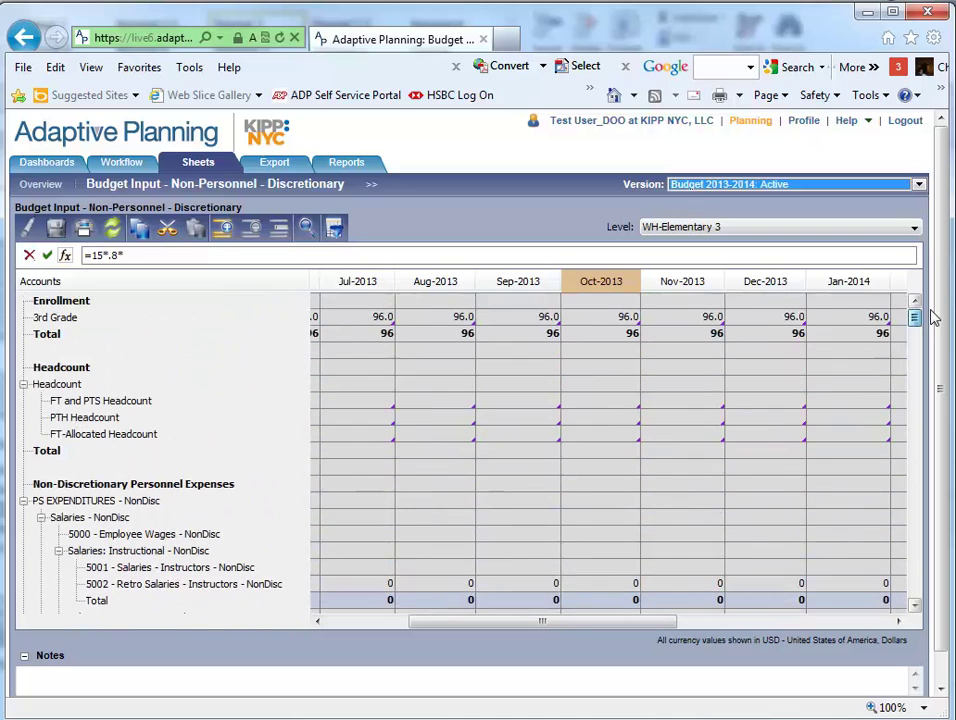
left_click(586, 318)
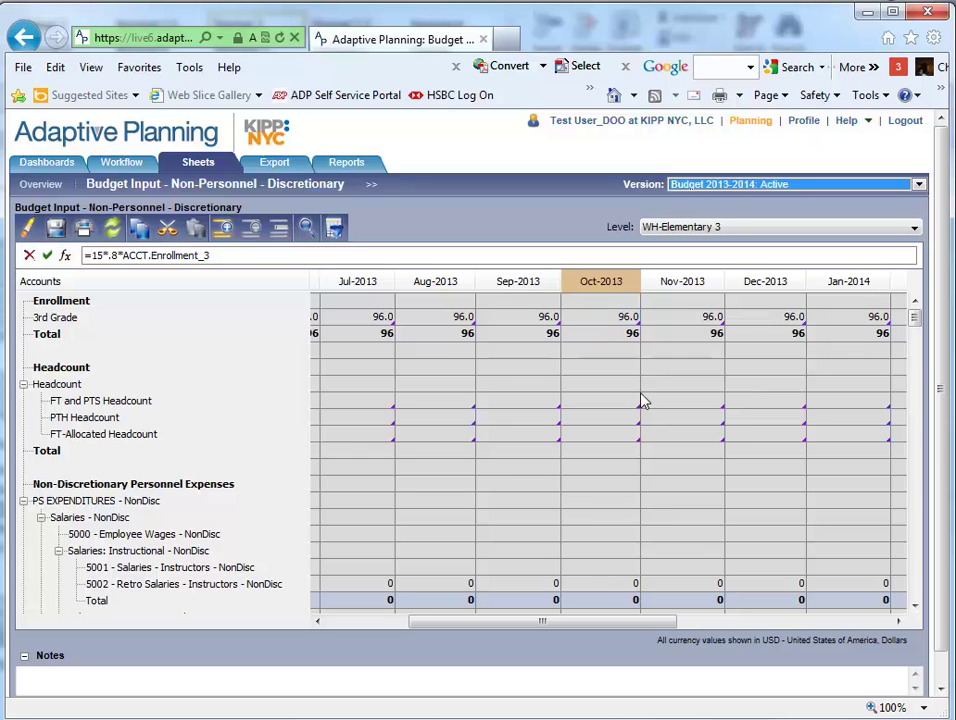
- Copy the Oct-2013 Student Supplies - Rewards formula into the Jan-2014 cell of the same row
left_click_drag(917, 316, 918, 495)
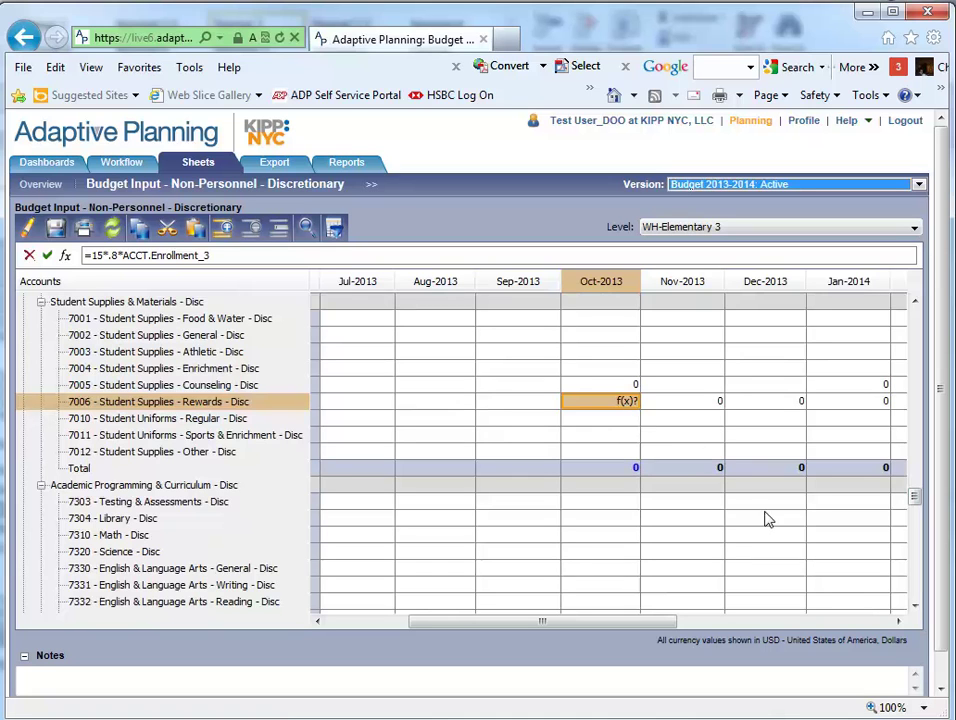
left_click(898, 621)
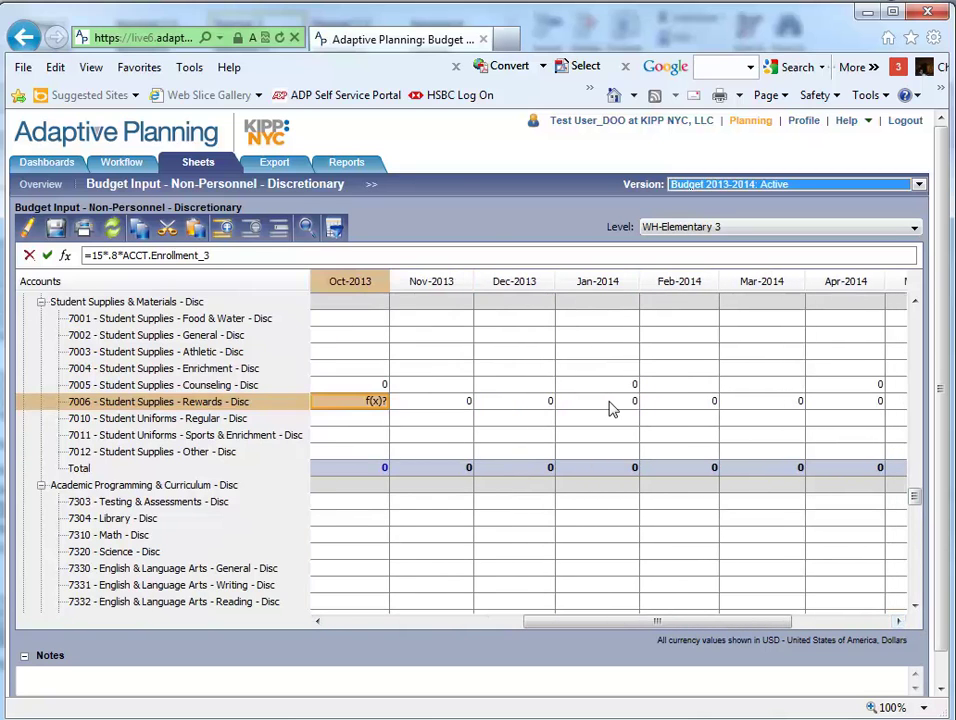
key("Right")
key("Right")
key("Right")
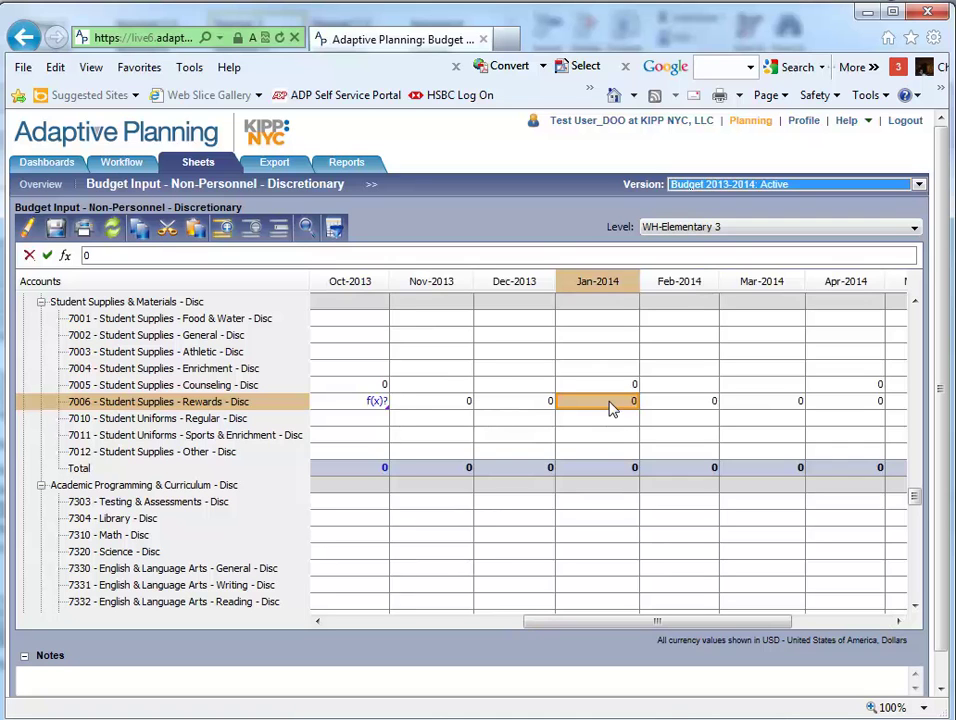
type("=15*8*ACCT.Enrollment_3")
- Paste the enrollment-based Rewards formula into the Apr-2014 and Jun-2014 cells and save the sheet
key("Right")
key("Right")
key("Right")
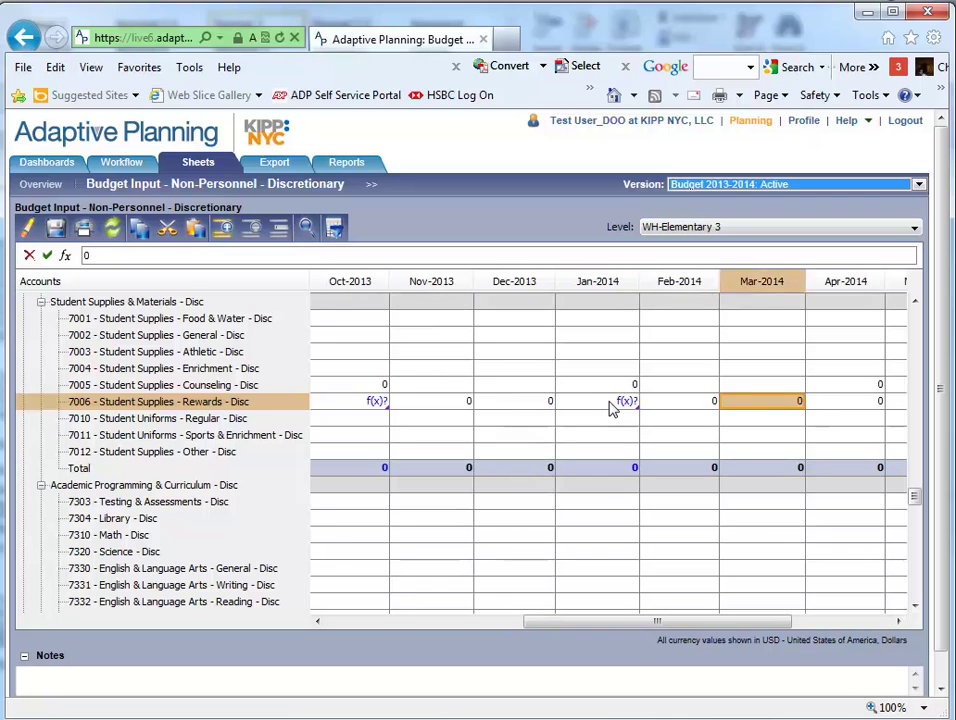
key("ctrl+v")
key("Right")
key("Right")
key("Right")
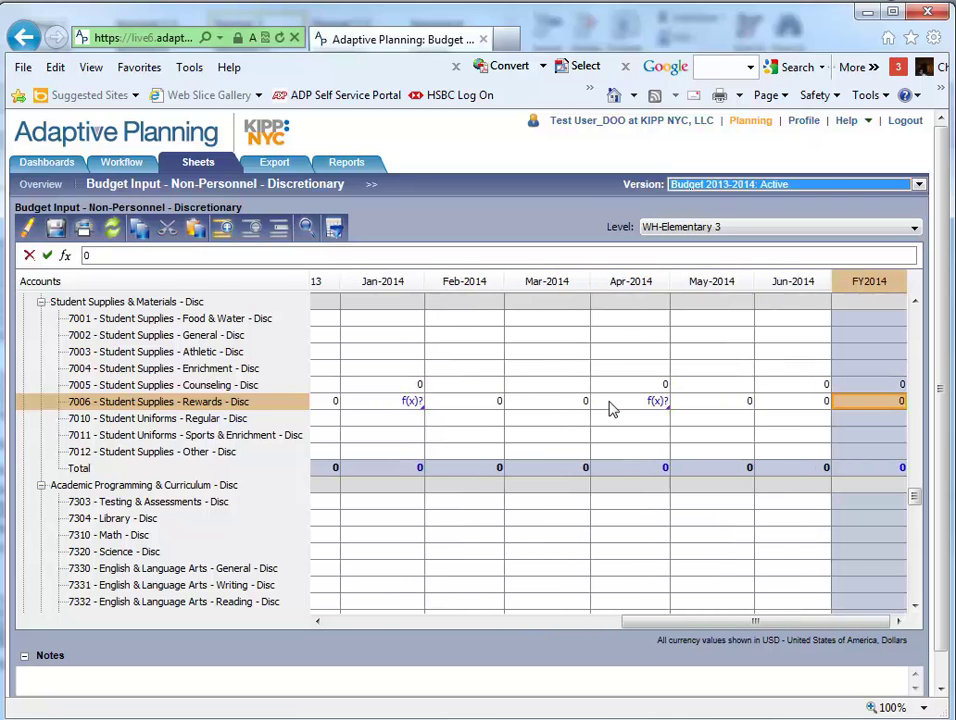
key("Left")
type("=15*.8*ACCT.Enrollment_3")
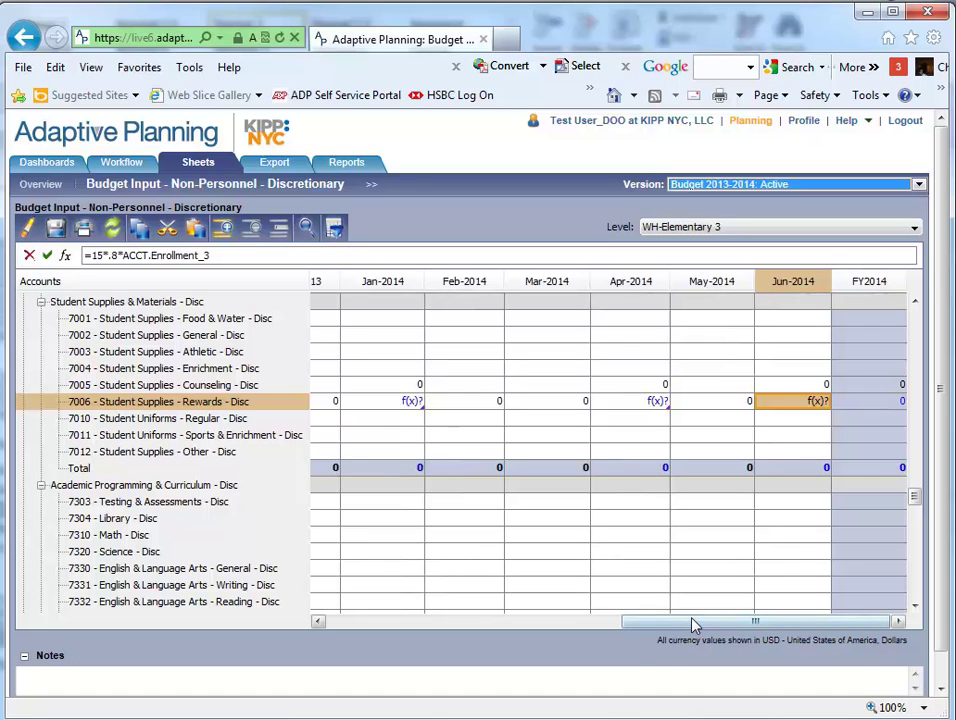
left_click_drag(688, 630, 565, 630)
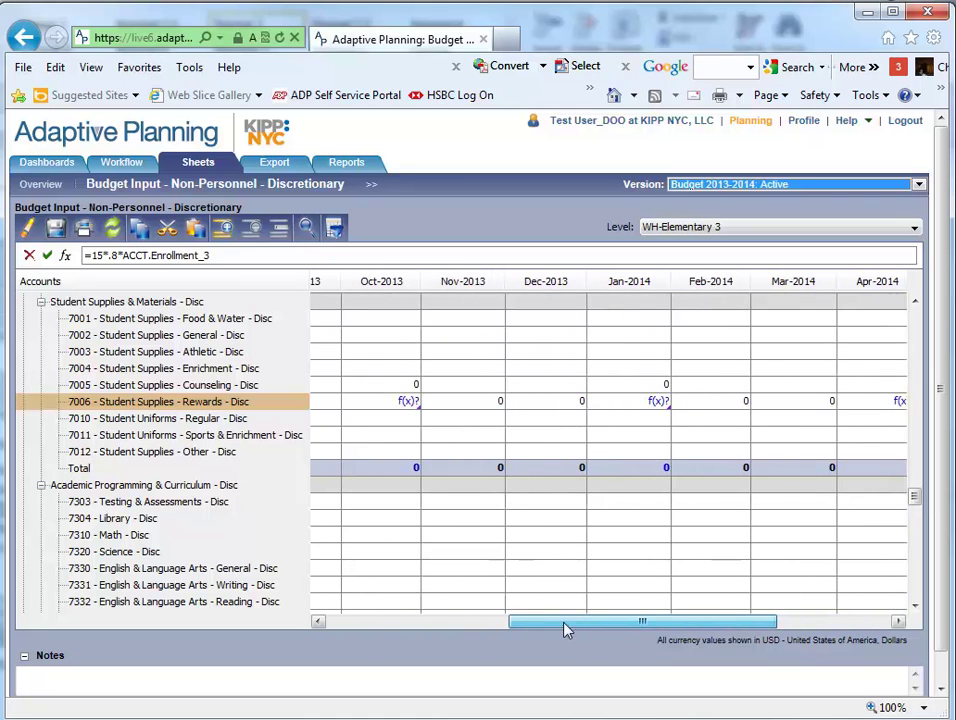
left_click(53, 233)
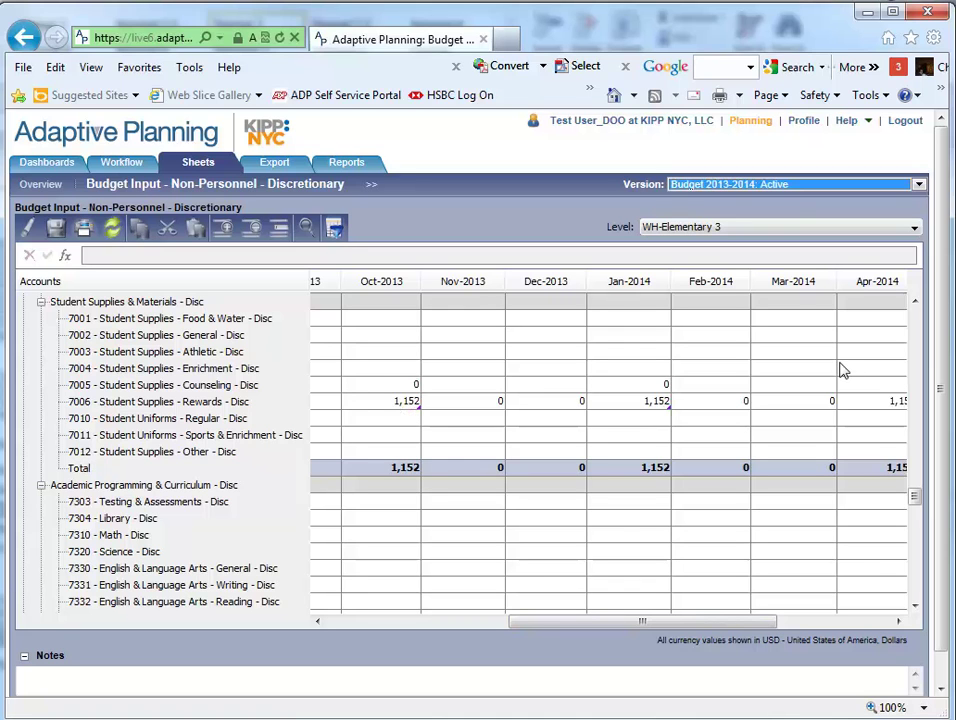
- Switch the level to KIPP NYC Washington Heights Academy Elementary School and explore the Jan-2014 cell of 7006 - Student Supplies - Rewards - Disc
left_click(913, 227)
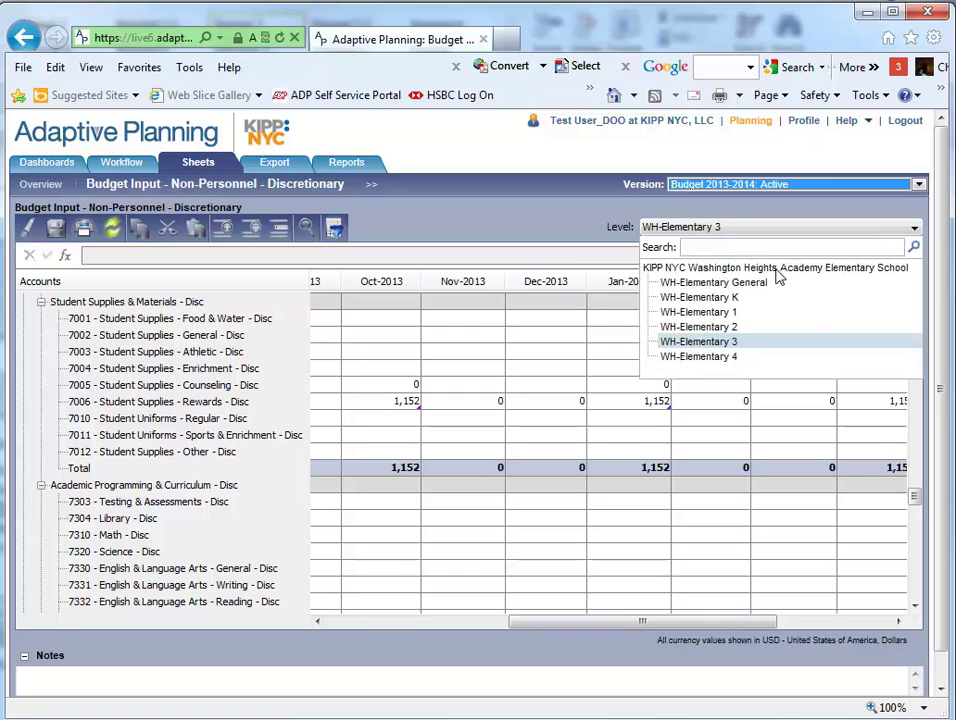
left_click(778, 270)
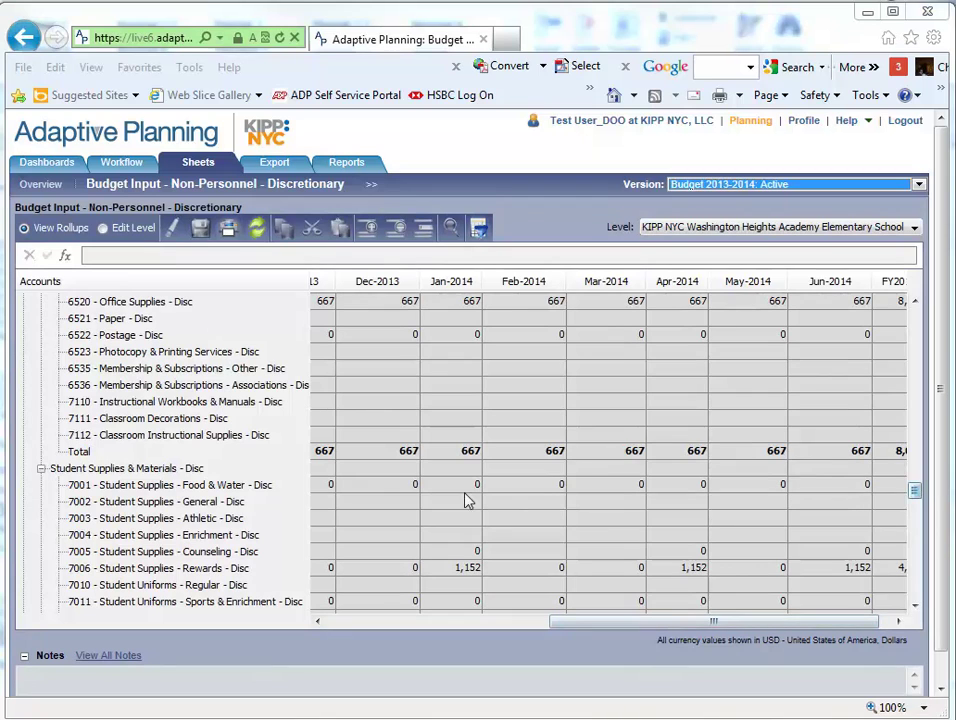
right_click(463, 578)
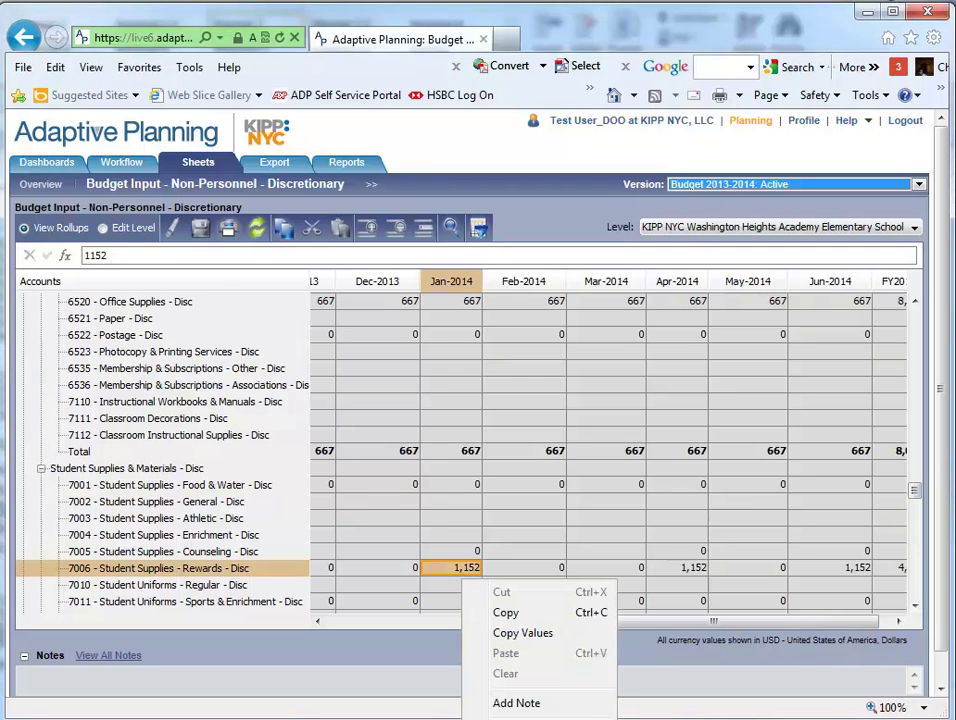
left_click(516, 716)
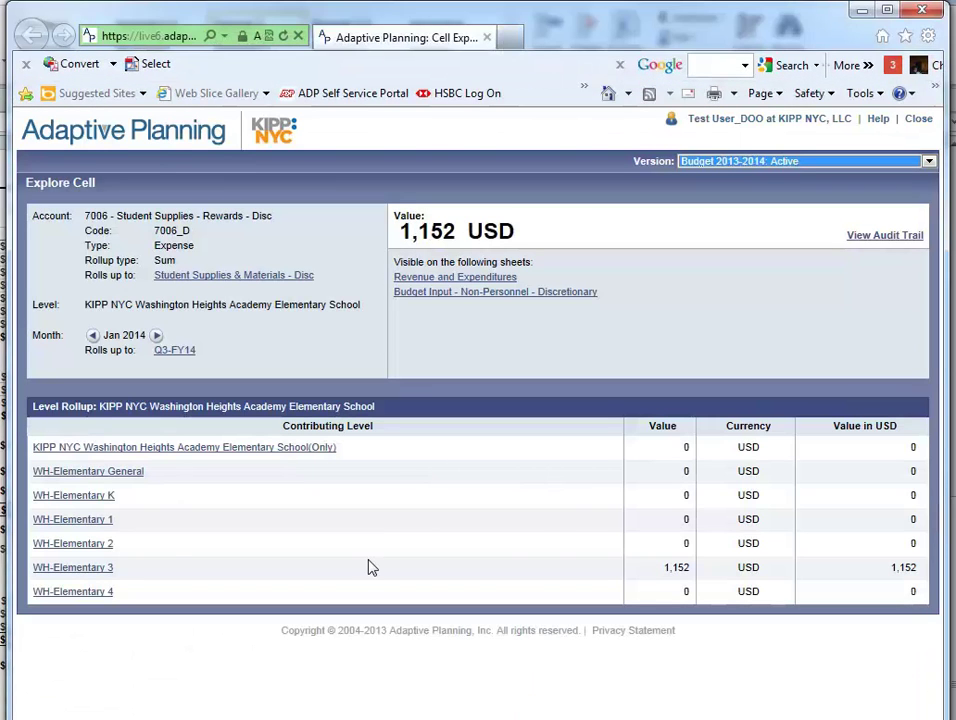
- Drill into the WH-Elementary 3 contribution and review its audit trail of changes, closing the cell exploration window when done
left_click(101, 577)
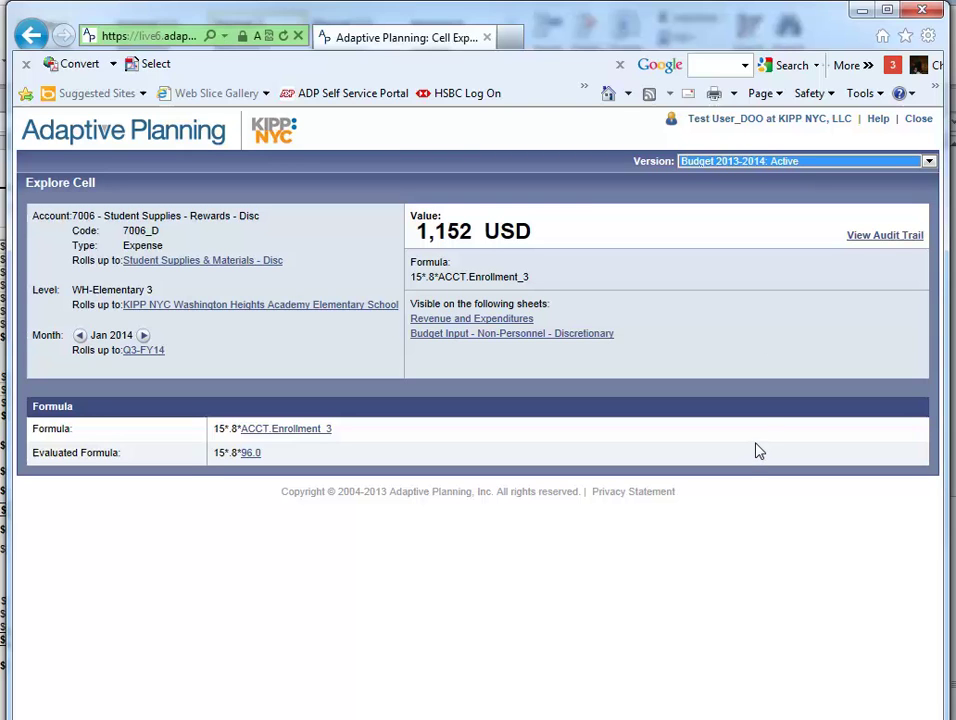
left_click(867, 247)
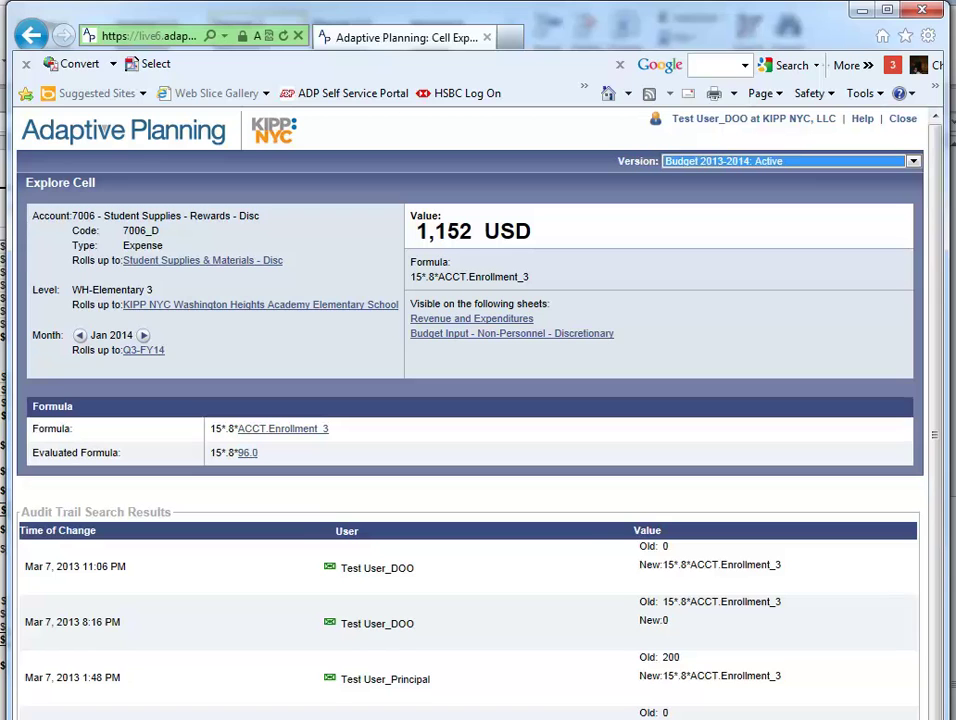
left_click_drag(820, 719, 820, 712)
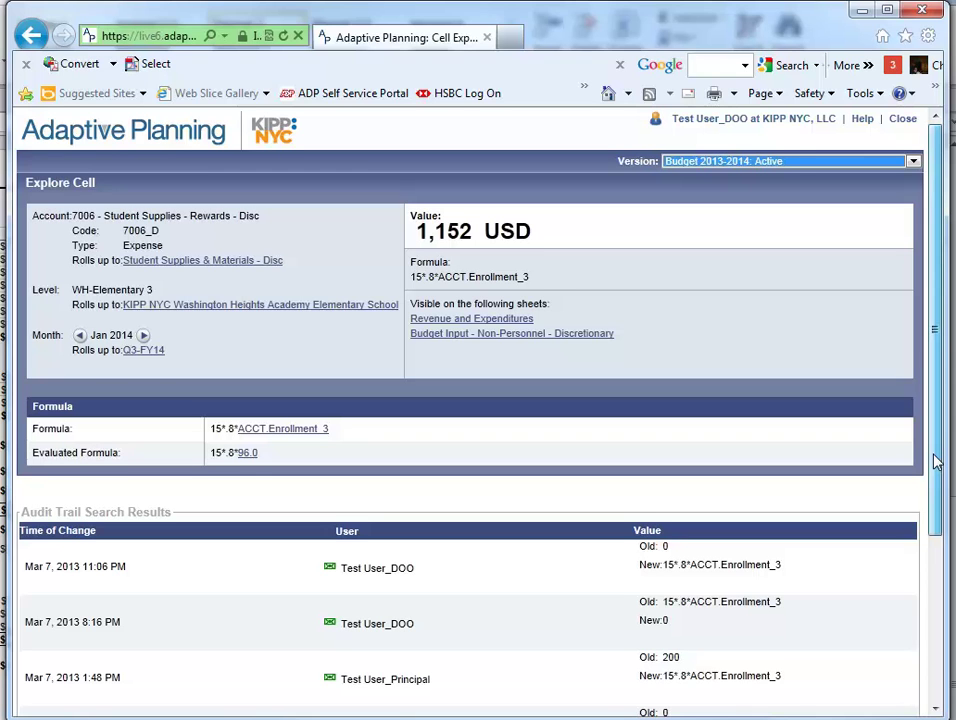
left_click_drag(936, 460, 929, 600)
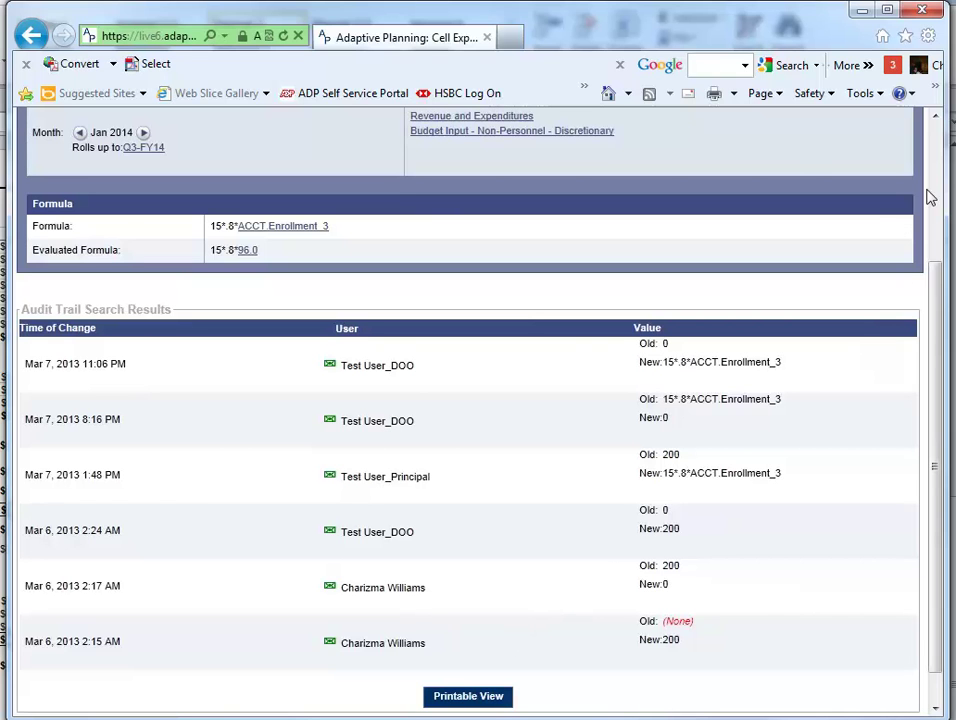
left_click(921, 10)
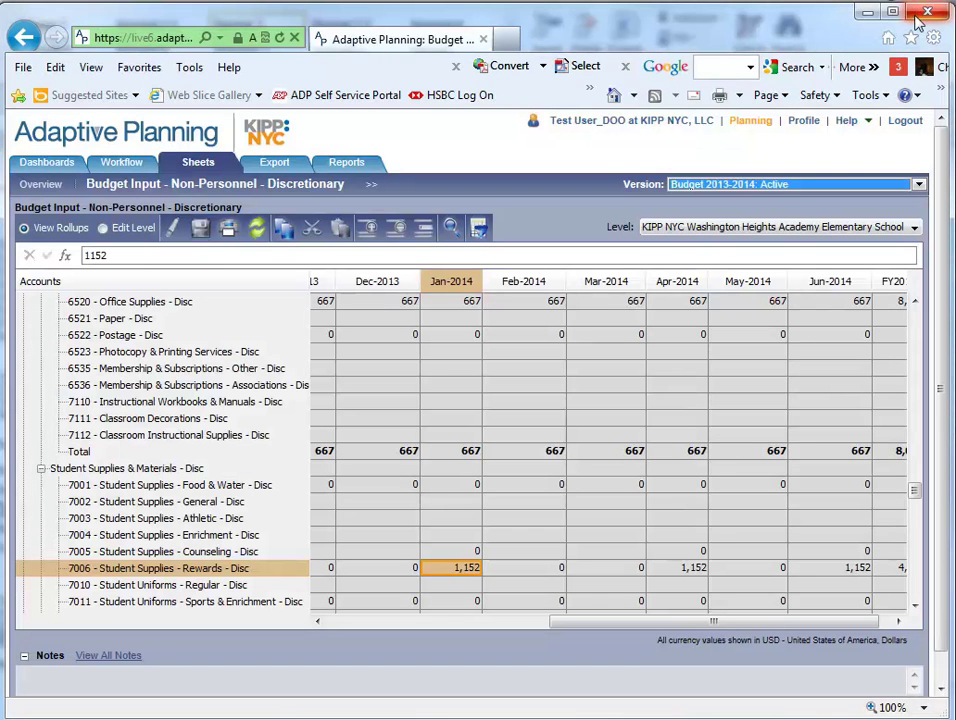